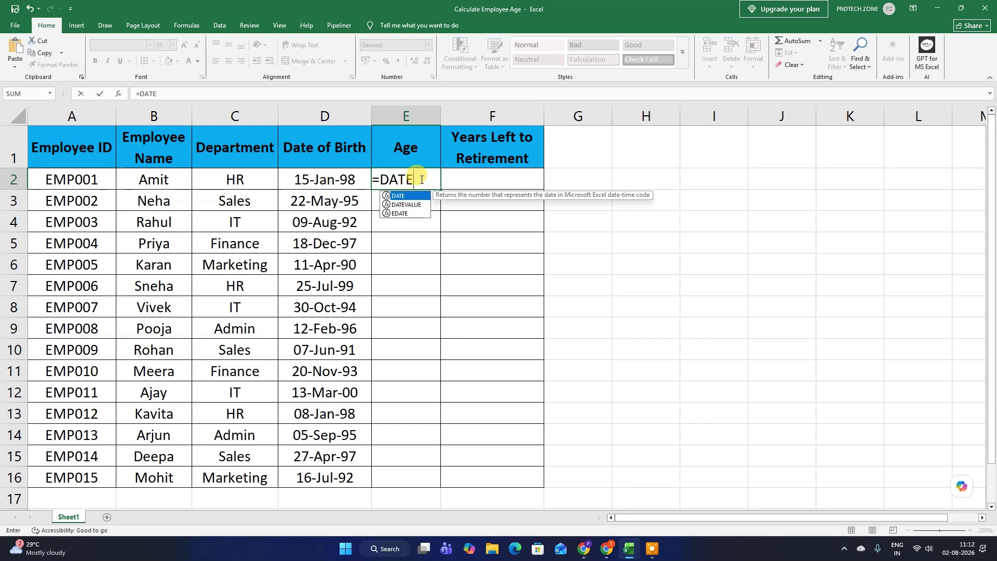
Step: Complete the Age formula in E2 as =DATEDIF(D2,TODAY(),"Y")
{"action": "key", "text": "BackSpace"}
{"action": "type", "text": "D"}
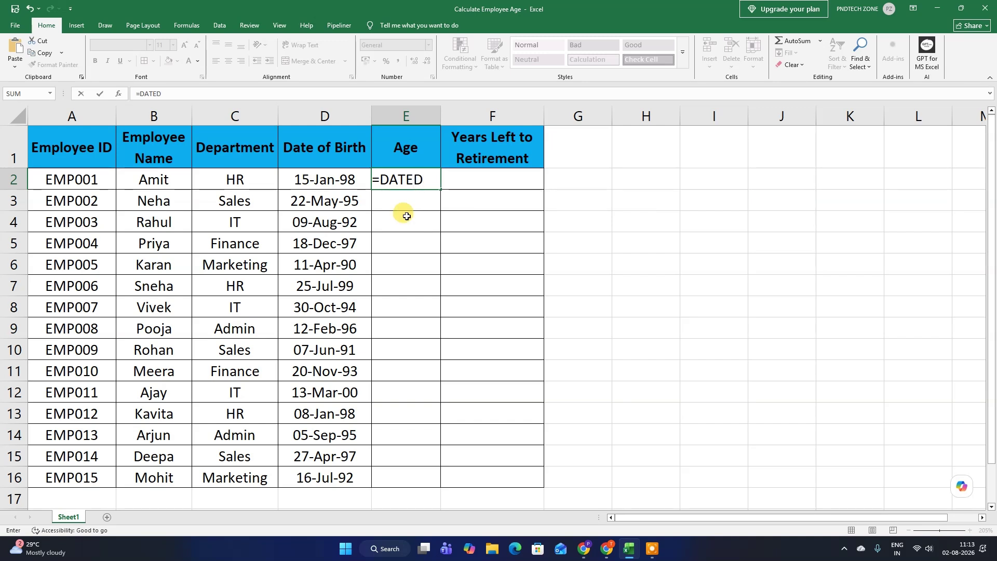
{"action": "type", "text": "IF("}
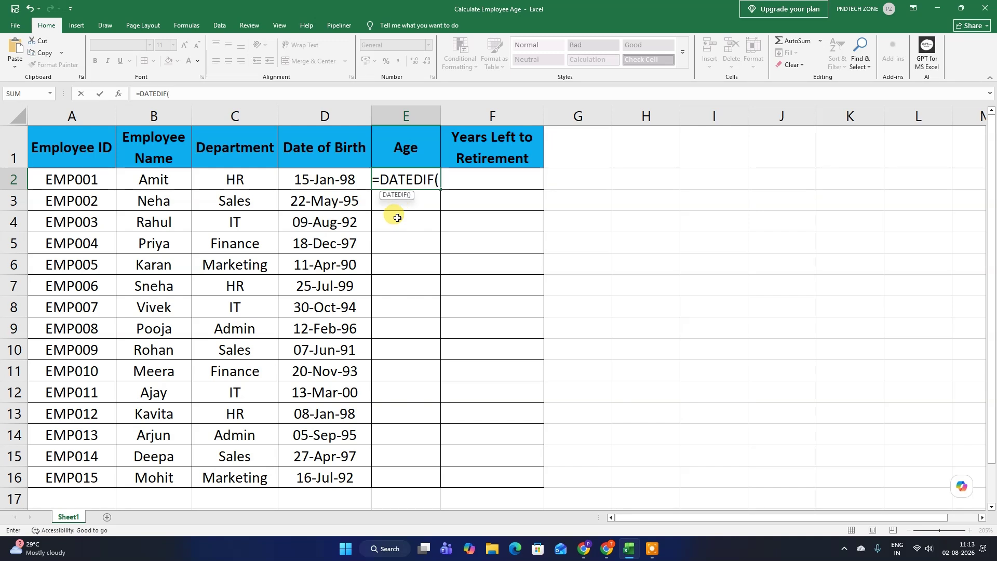
{"action": "left_click", "coordinate": [349, 181]}
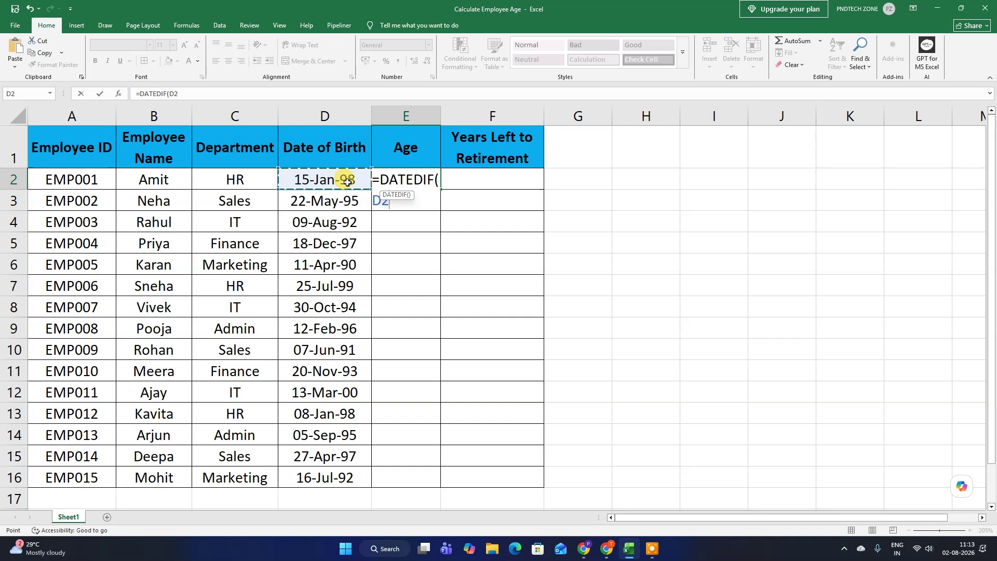
{"action": "type", "text": ","}
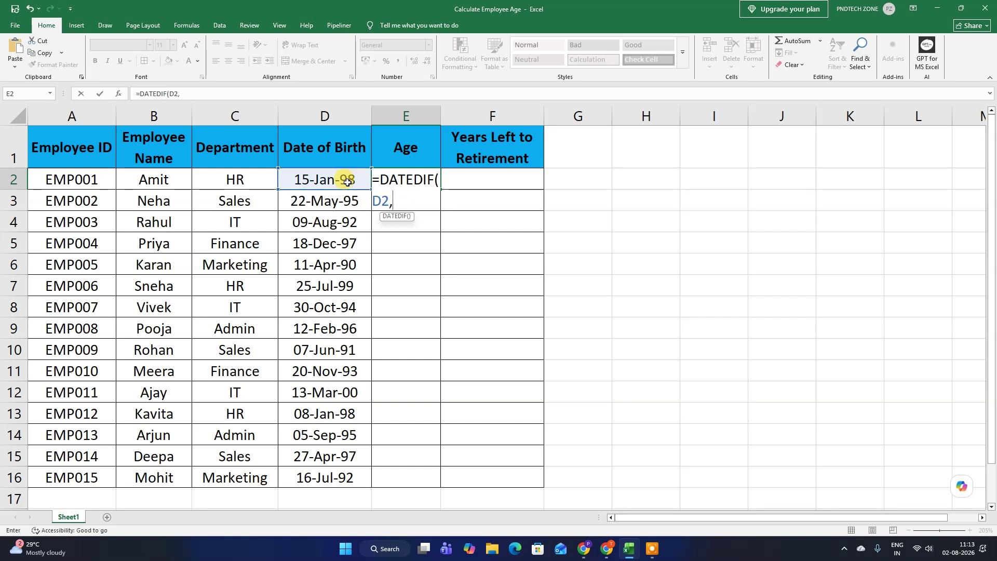
{"action": "type", "text": "T"}
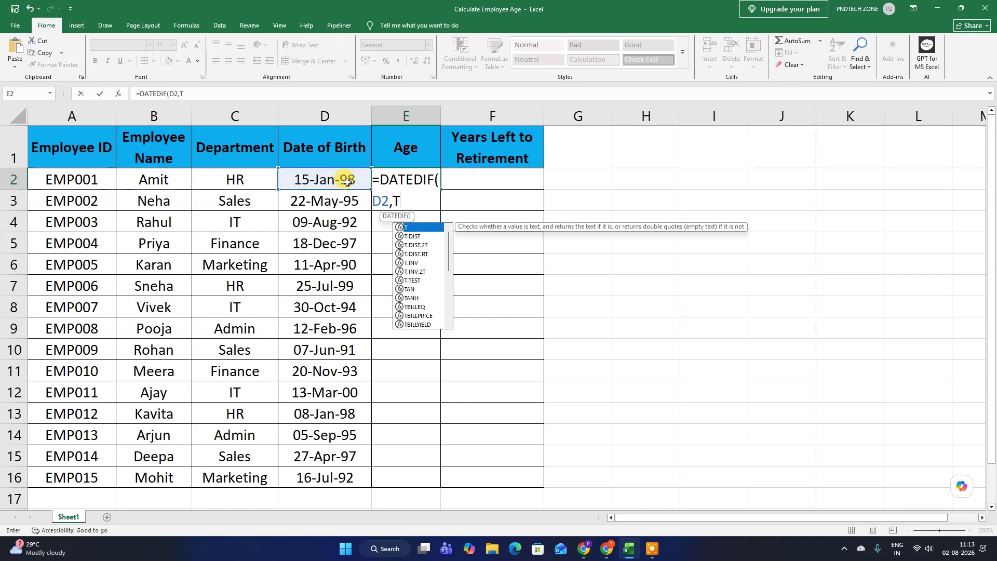
{"action": "type", "text": "ODAY("}
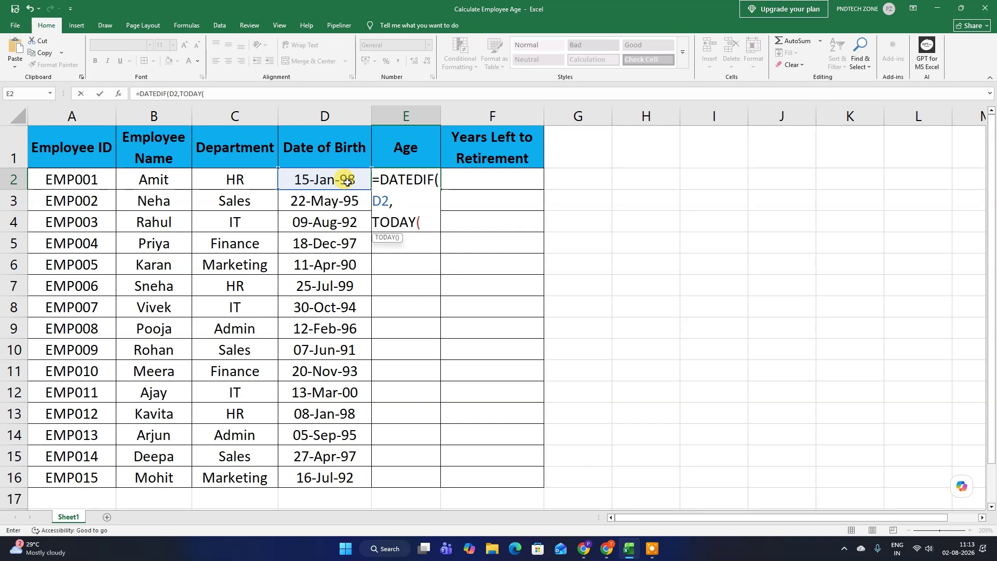
{"action": "type", "text": ")"}
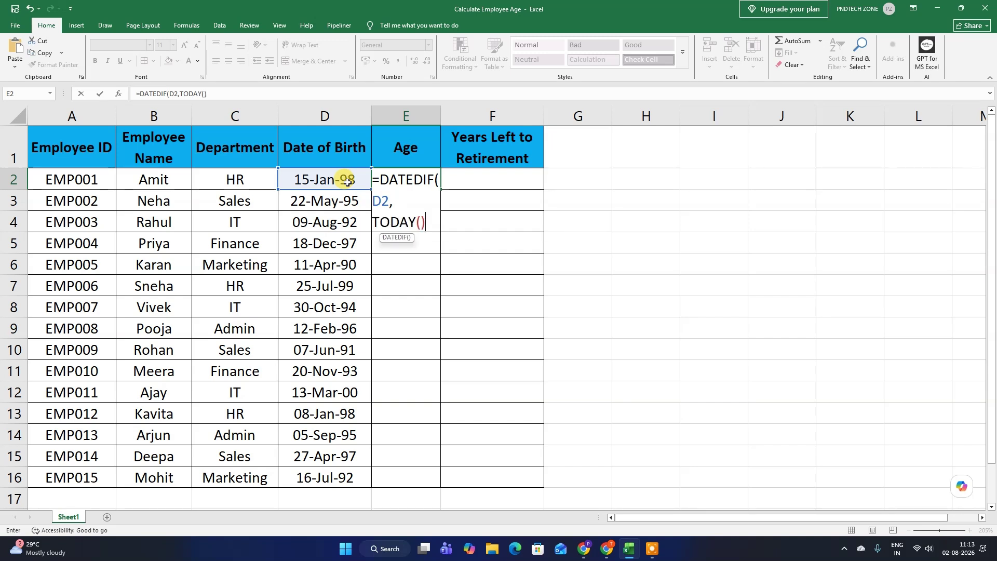
{"action": "type", "text": ",\"Y"}
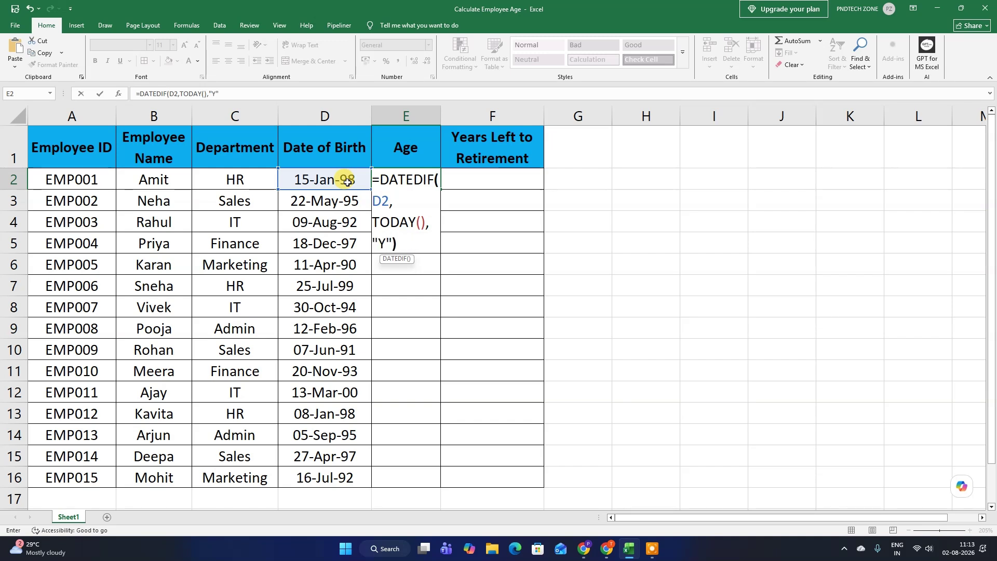
{"action": "type", "text": "\")"}
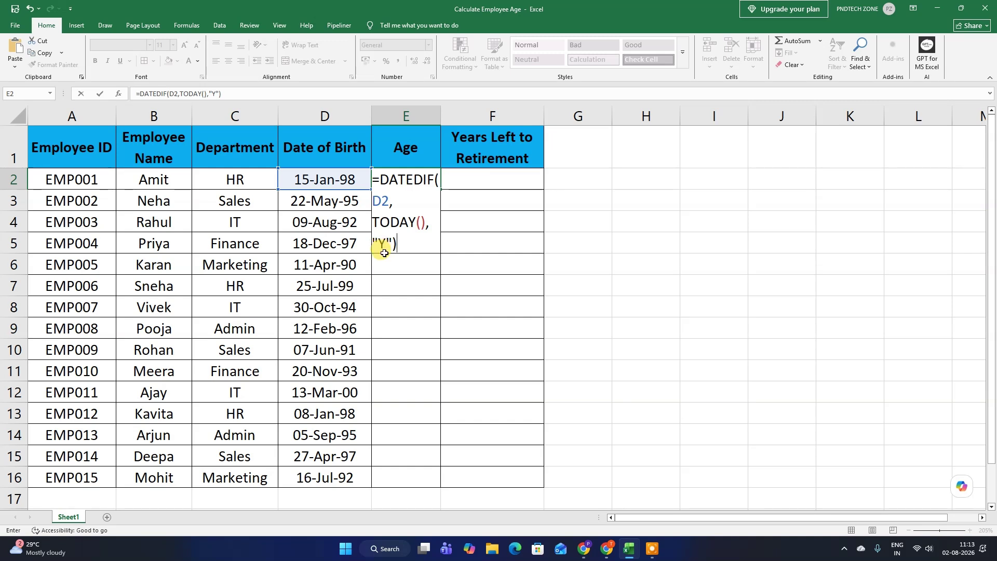
{"action": "key", "text": "Return"}
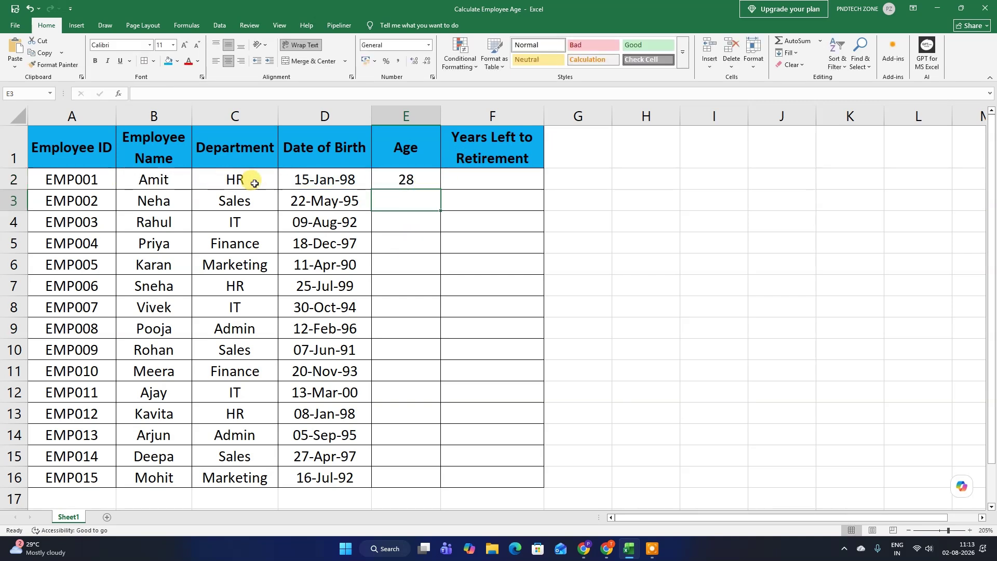
Step: Fill the Age formula from E2 down to the last employee in row 16
{"action": "left_click", "coordinate": [435, 183]}
{"action": "double_click", "coordinate": [441, 191]}
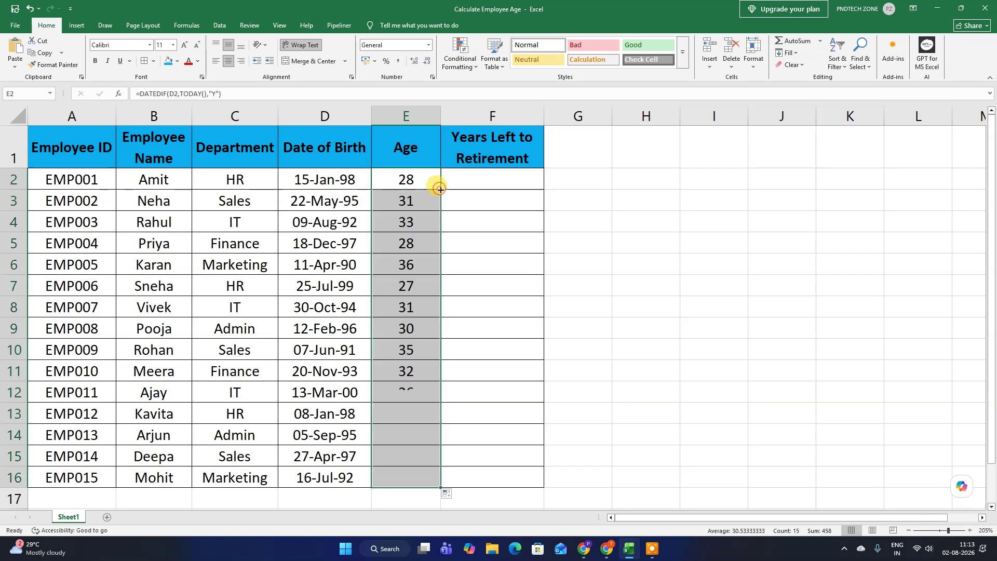
{"action": "left_click", "coordinate": [470, 284]}
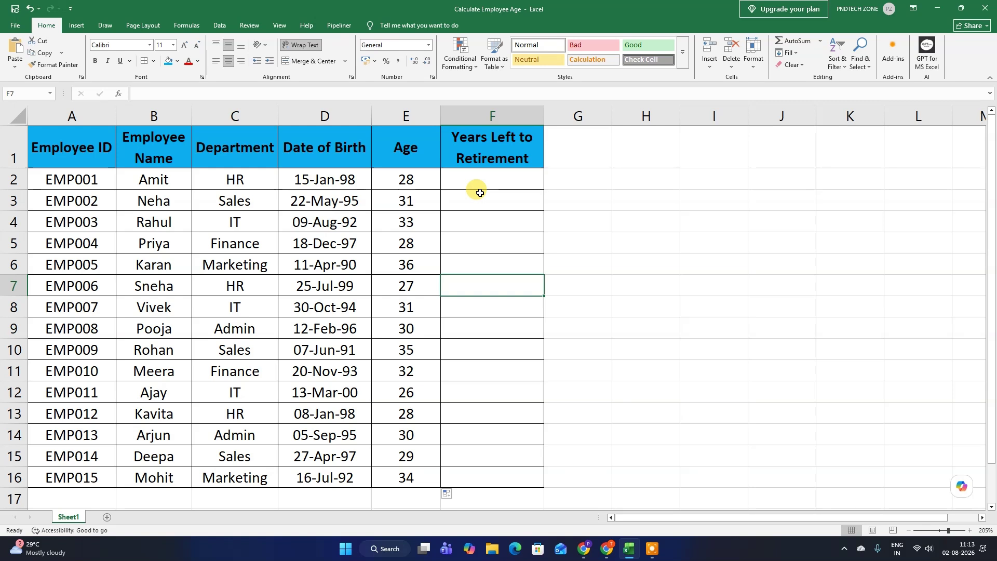
Step: Enter the formula =60-DATEDIF(D2,TODAY(),"Y") in F2 to calculate the years left to retirement
{"action": "left_click", "coordinate": [500, 183]}
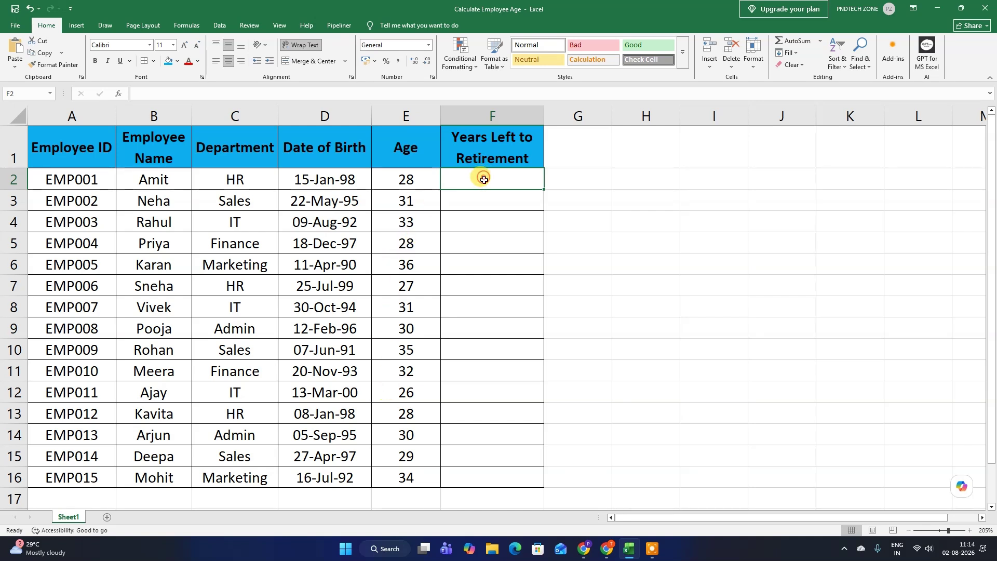
{"action": "type", "text": "="}
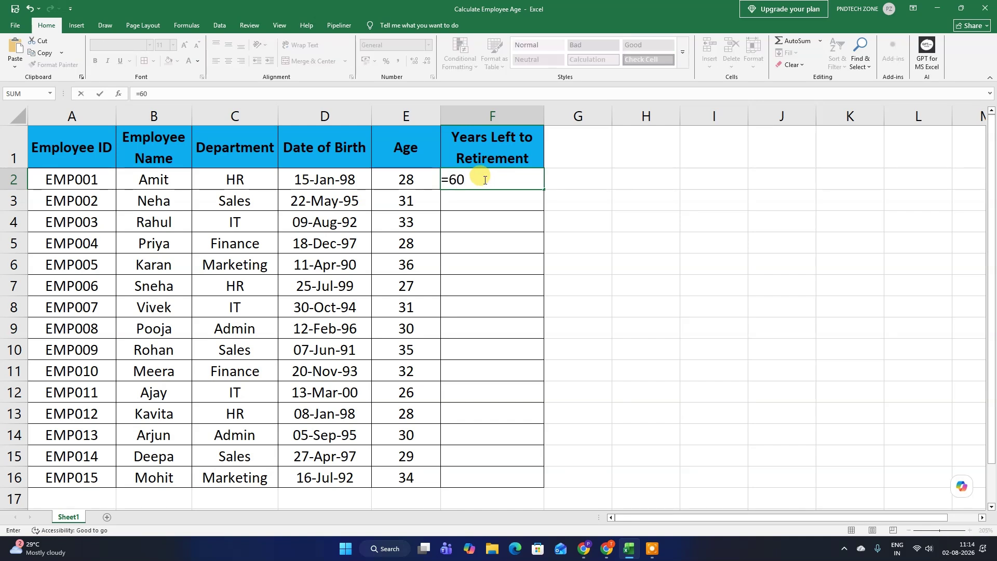
{"action": "type", "text": "60-DATED"}
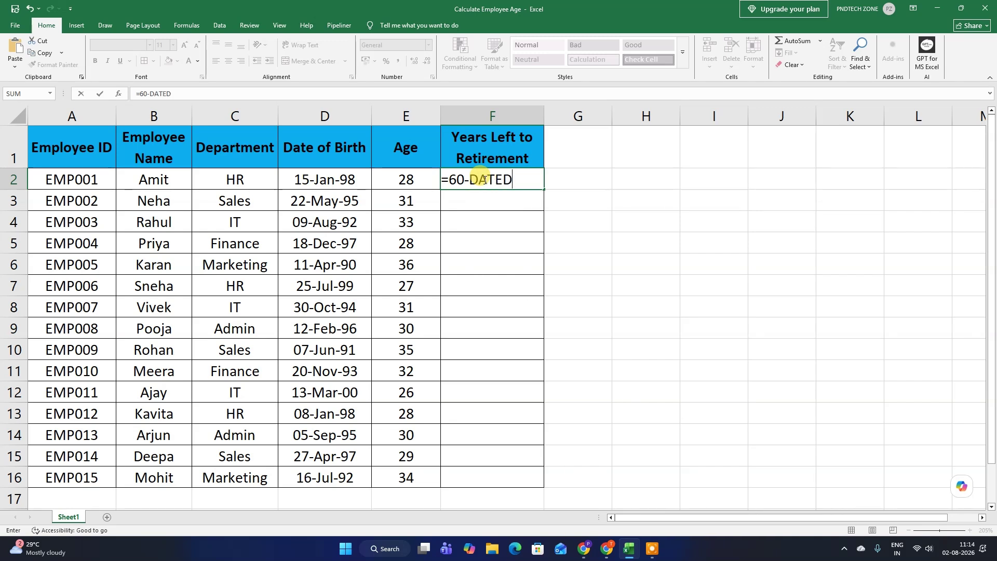
{"action": "type", "text": "IF("}
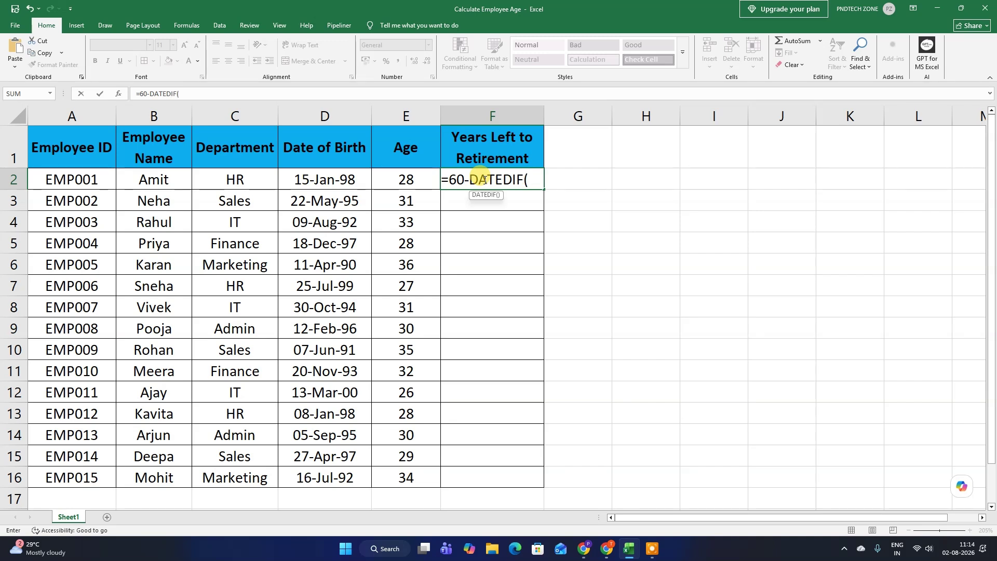
{"action": "left_click", "coordinate": [351, 180]}
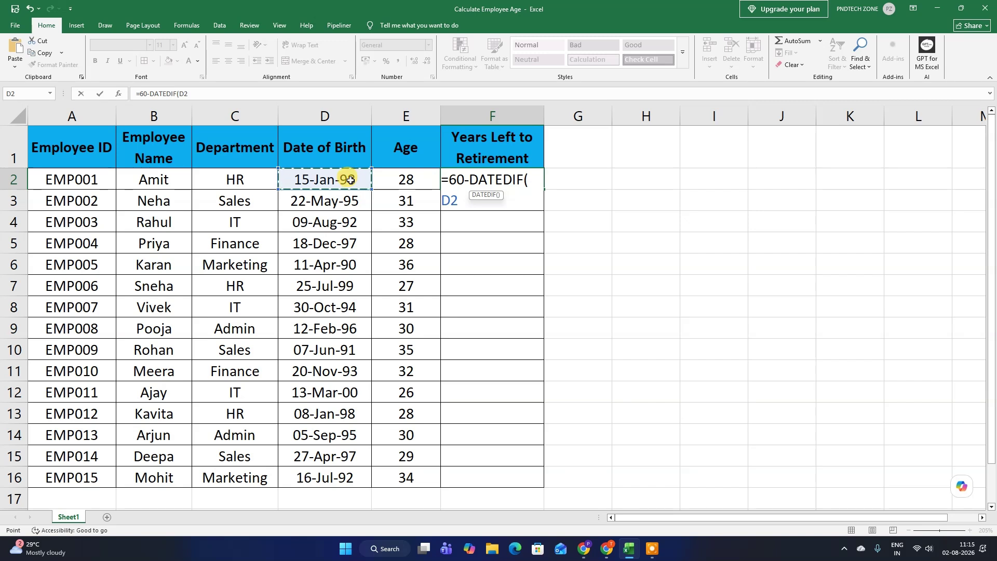
{"action": "type", "text": ","}
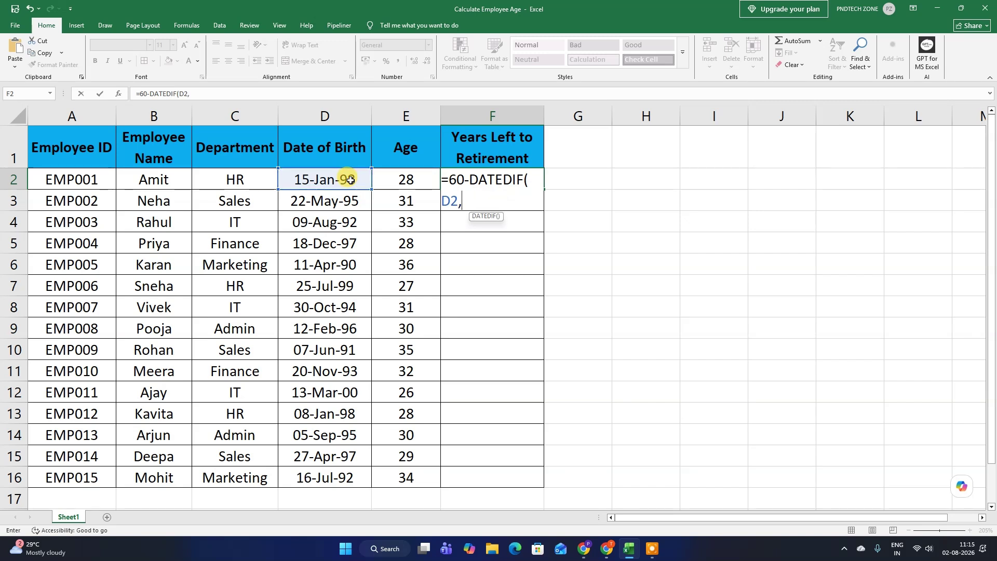
{"action": "type", "text": "T"}
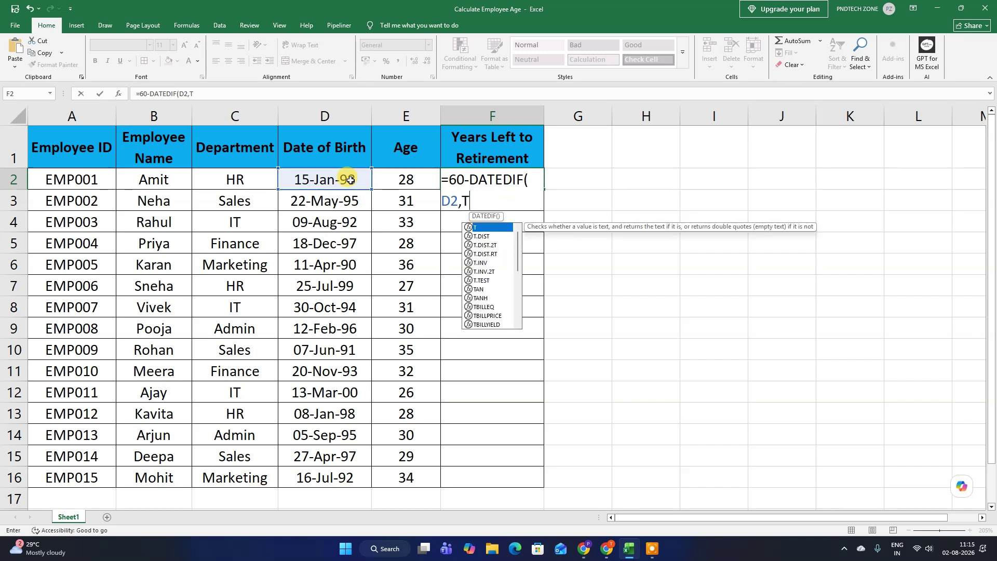
{"action": "type", "text": "ODAY"}
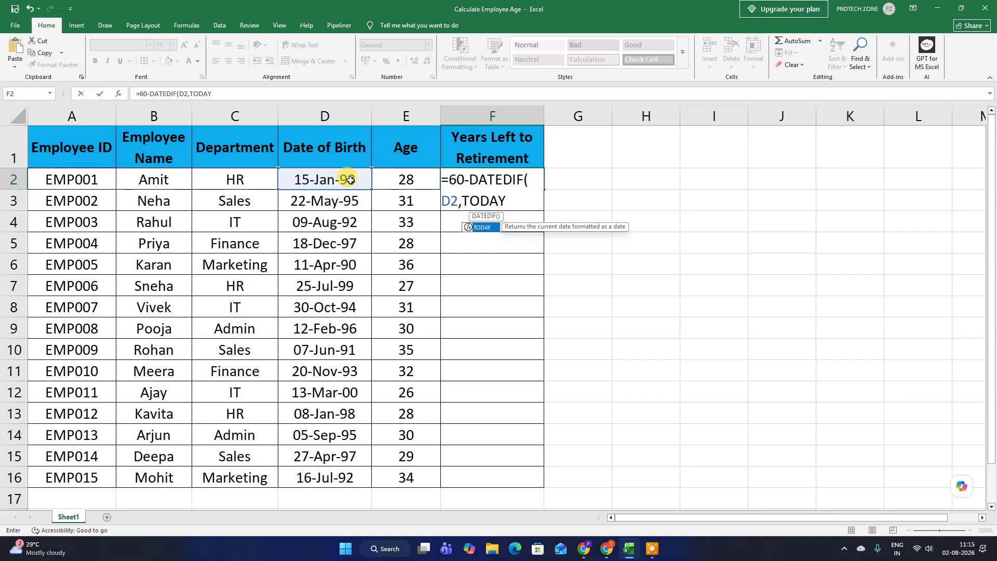
{"action": "type", "text": "("}
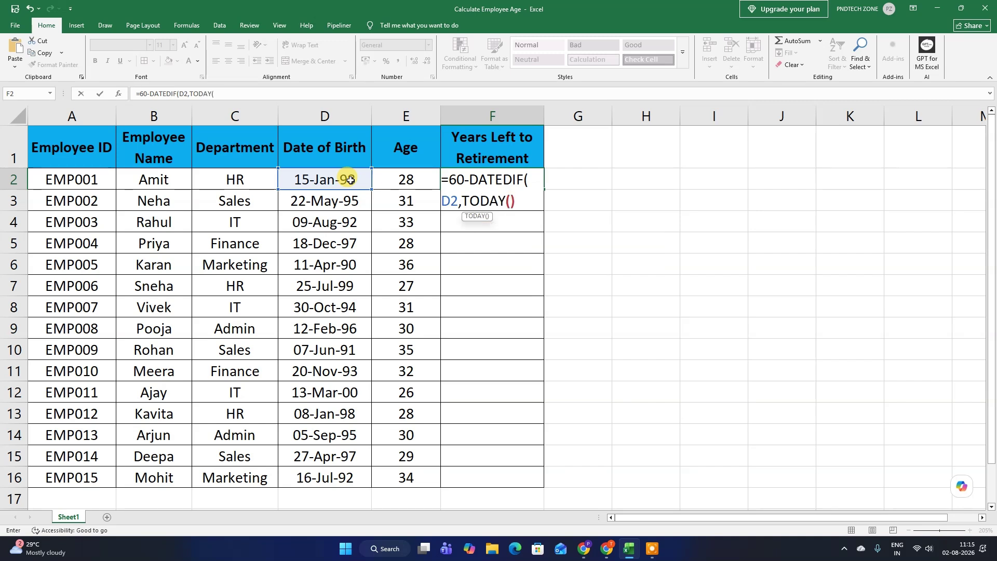
{"action": "type", "text": "),\"Y"}
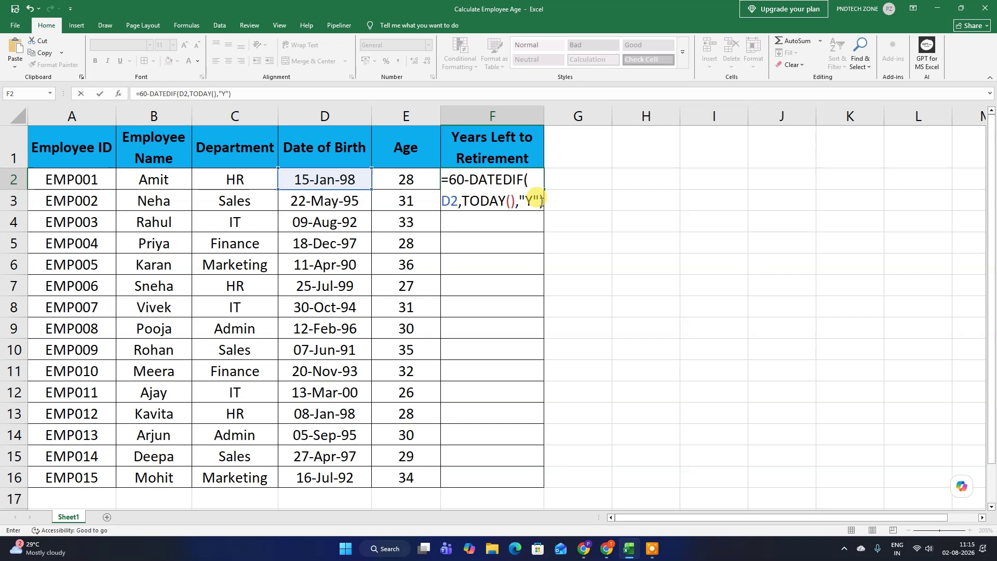
{"action": "key", "text": "Return"}
{"action": "key", "text": "Return"}
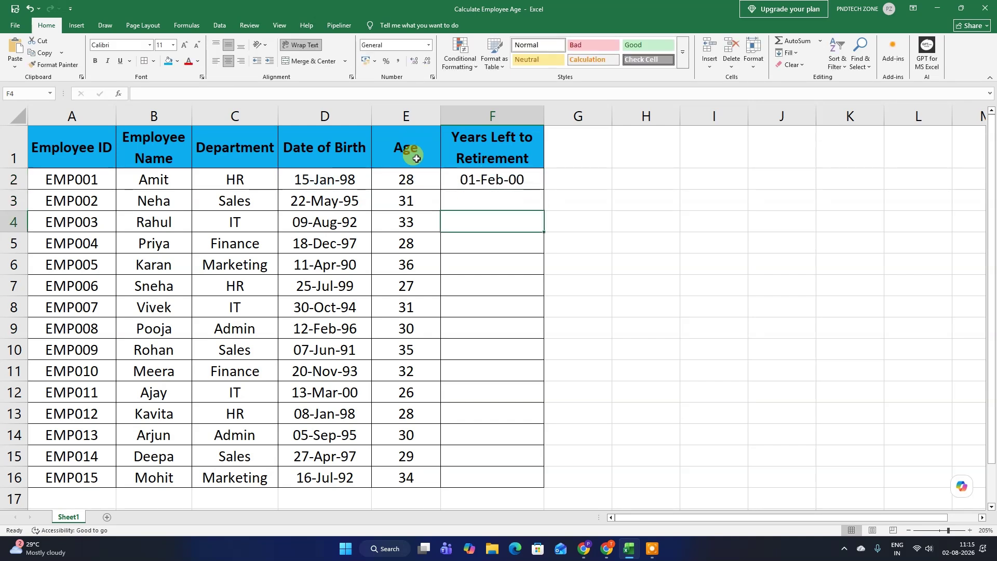
Step: Change the number format of the years-left result in F2 to General
{"action": "left_click", "coordinate": [417, 184]}
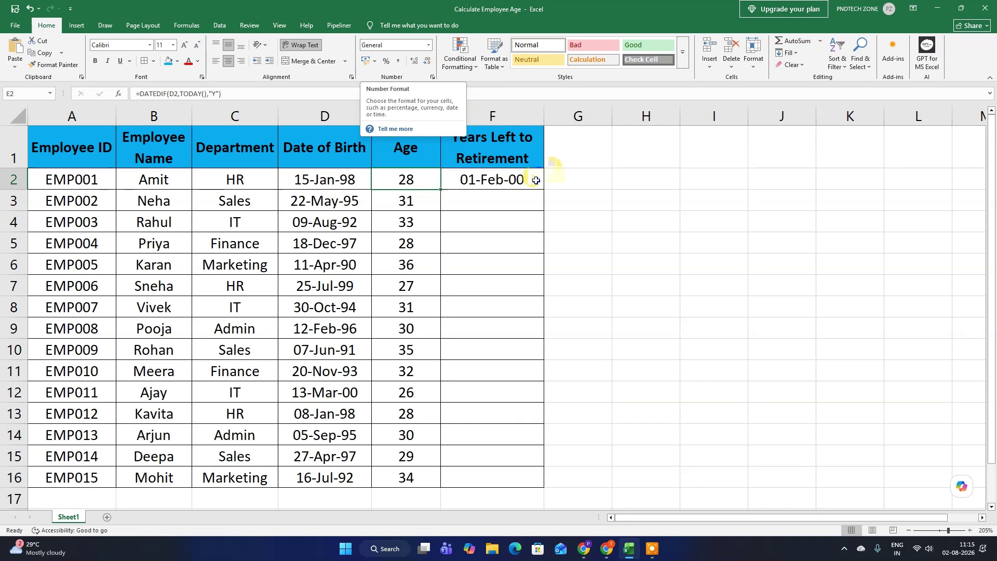
{"action": "left_click", "coordinate": [498, 180]}
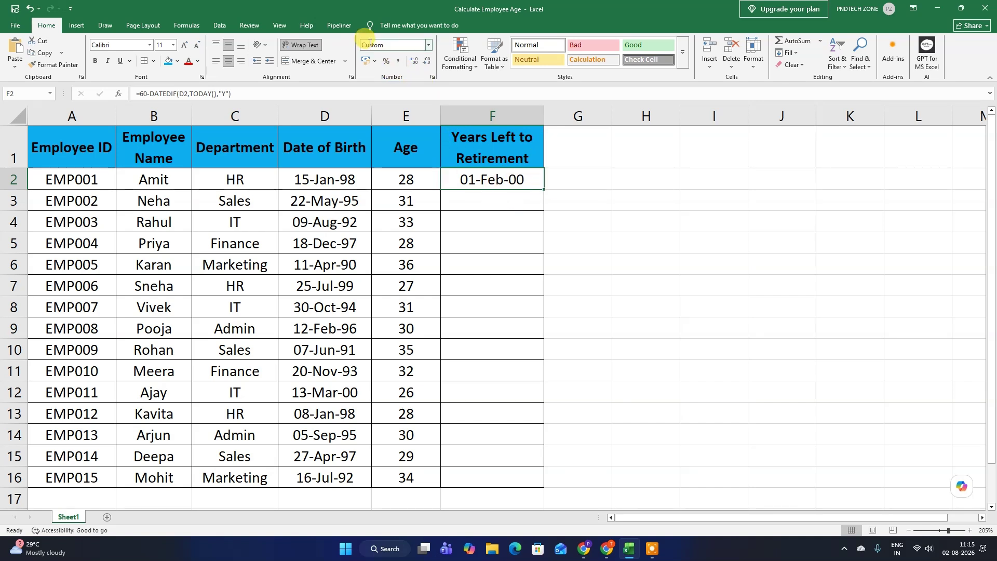
{"action": "left_click", "coordinate": [430, 48]}
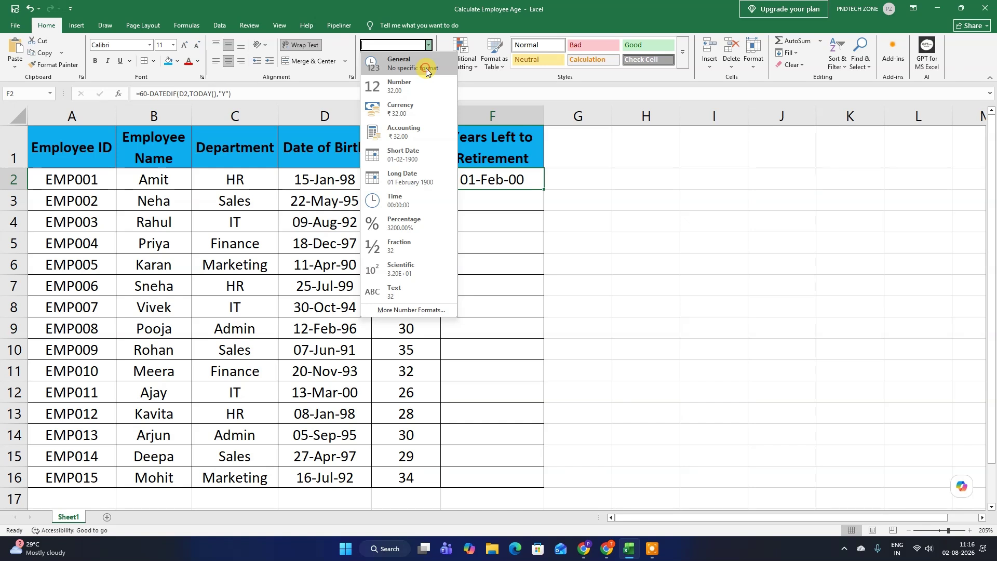
{"action": "left_click", "coordinate": [426, 69]}
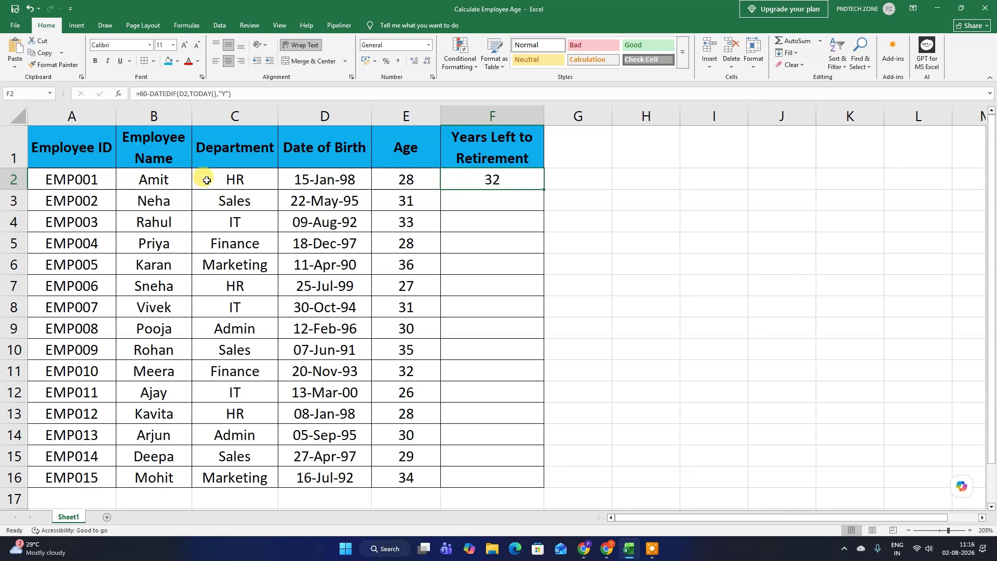
Step: Check the sum of E2:F2, and copy the years-left formula from F2 down to F16
{"action": "mouse_move", "coordinate": [426, 172]}
{"action": "left_mouse_down"}
{"action": "mouse_move", "coordinate": [412, 167]}
{"action": "mouse_move", "coordinate": [414, 176]}
{"action": "mouse_move", "coordinate": [482, 176]}
{"action": "left_mouse_up"}
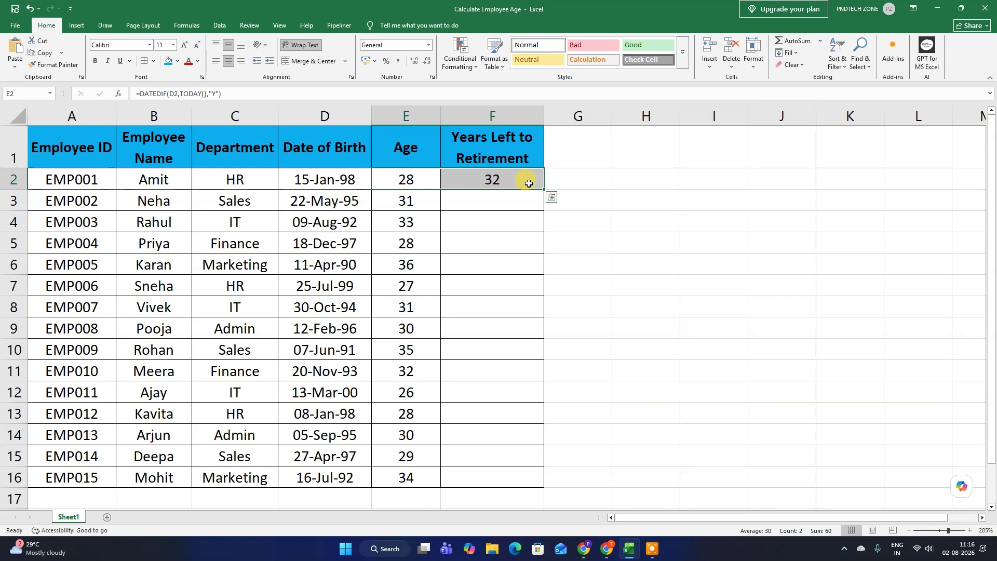
{"action": "left_click", "coordinate": [527, 181]}
{"action": "left_click_drag", "start_coordinate": [537, 188], "coordinate": [540, 491]}
{"action": "left_click", "coordinate": [538, 222]}
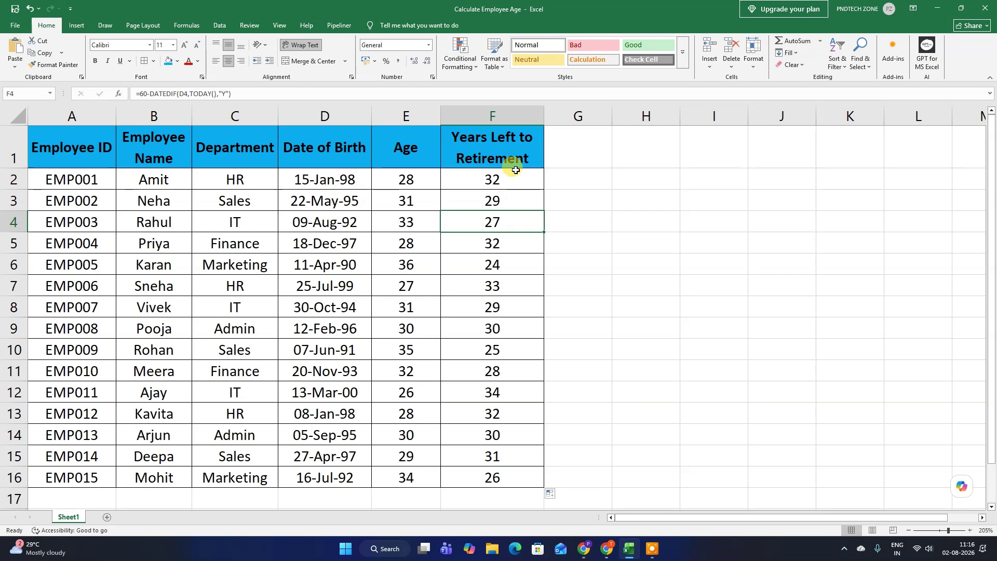
Step: Enter the alternative retirement formula =60-E2 in G2, using the calculated age
{"action": "left_click", "coordinate": [592, 180]}
{"action": "type", "text": "="}
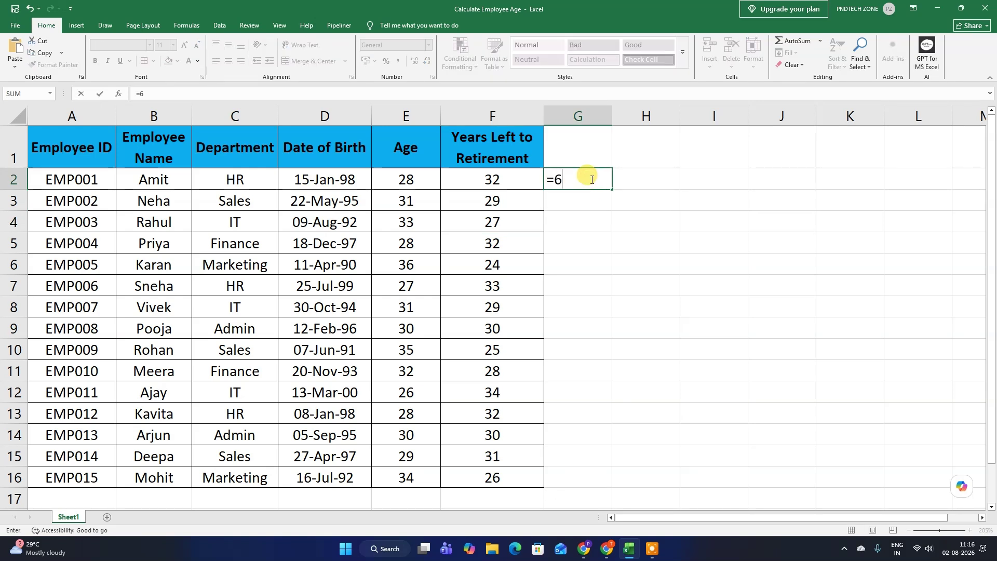
{"action": "type", "text": "60-"}
{"action": "key", "text": "Left"}
{"action": "key", "text": "Left"}
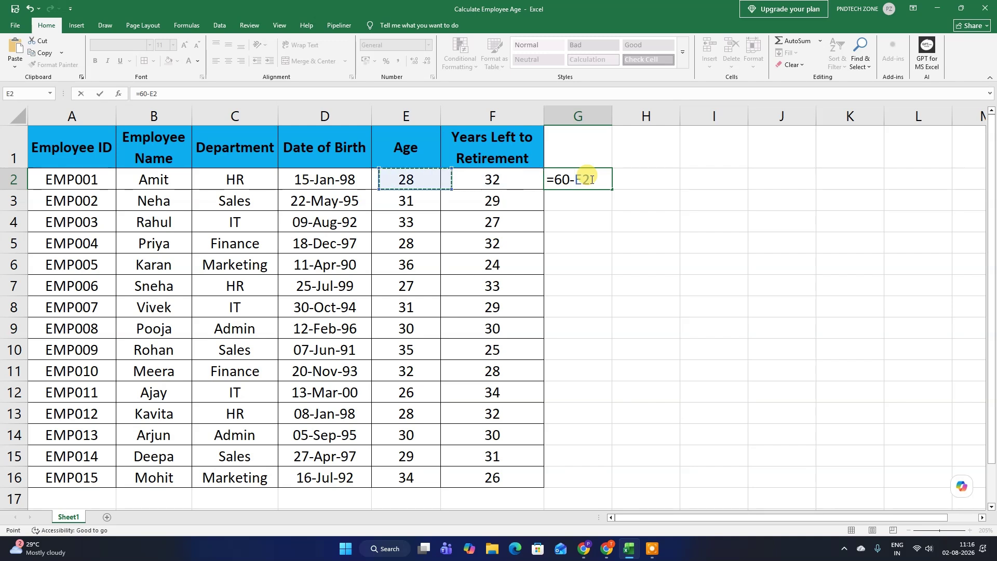
{"action": "key", "text": "Return"}
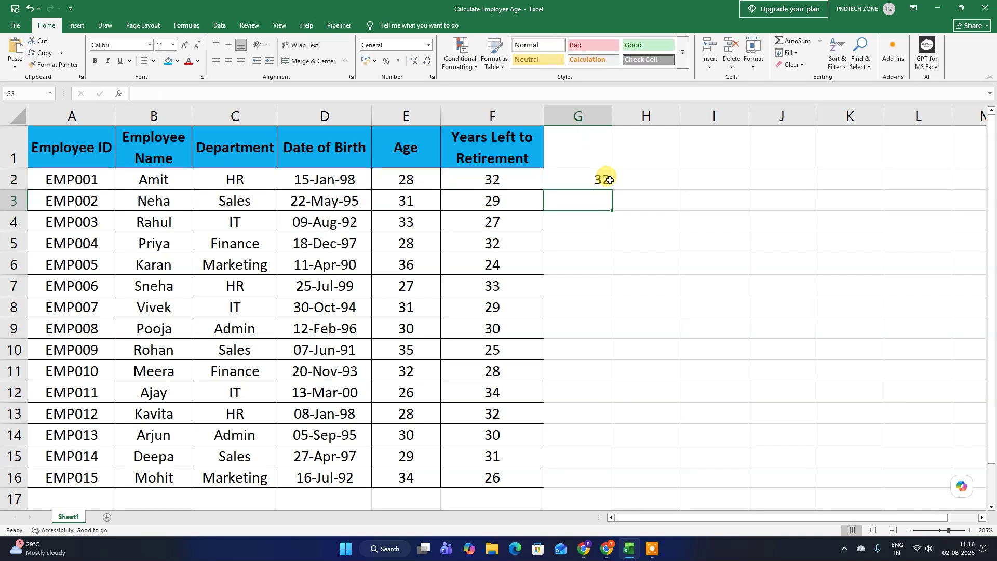
Step: Fill the alternative retirement formula from G2 down to G16
{"action": "left_click", "coordinate": [591, 181]}
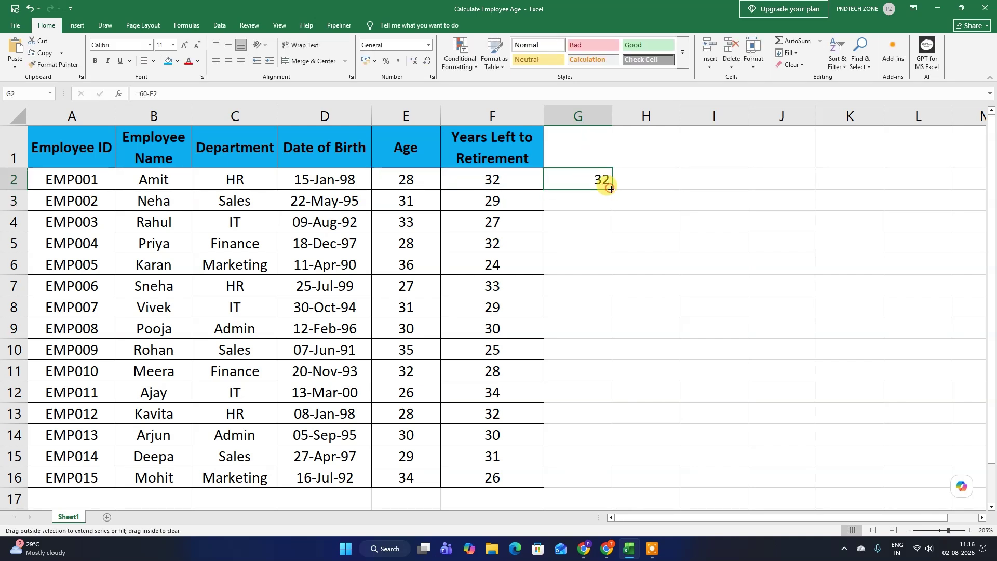
{"action": "double_click", "coordinate": [611, 190]}
{"action": "left_click", "coordinate": [597, 227]}
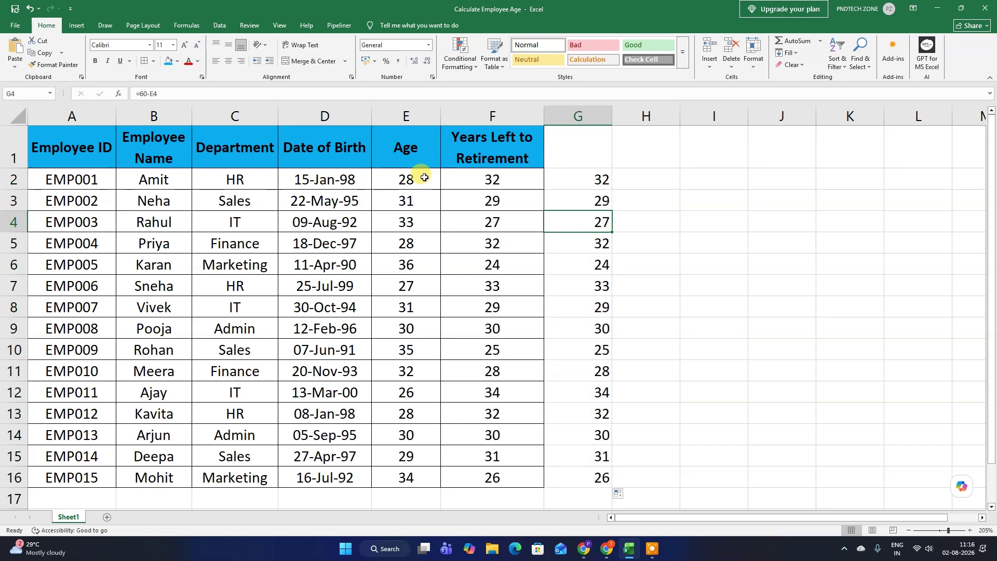
{"action": "left_click", "coordinate": [727, 202]}
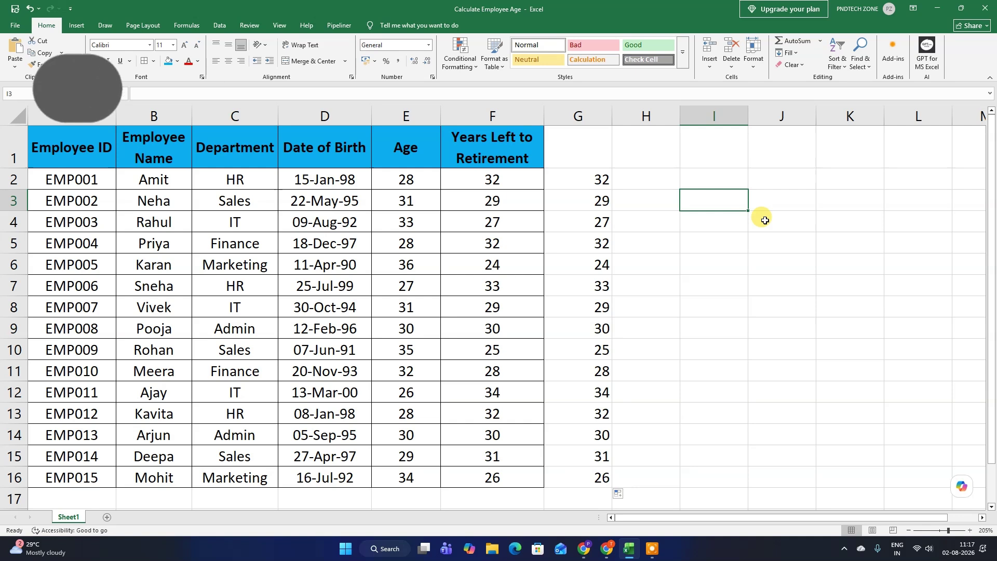